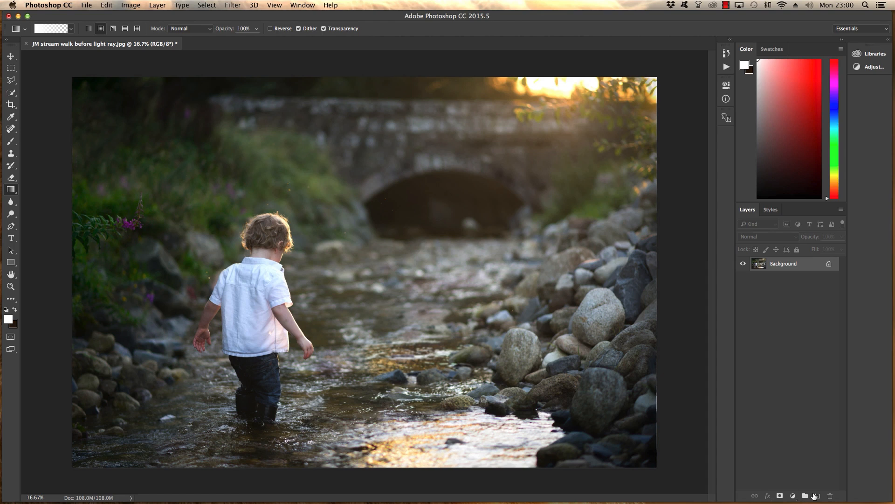
Step: Add a new layer and outline a diagonal light-beam selection from the sun to the boy's arm with the Polygonal Lasso
left_click(817, 496)
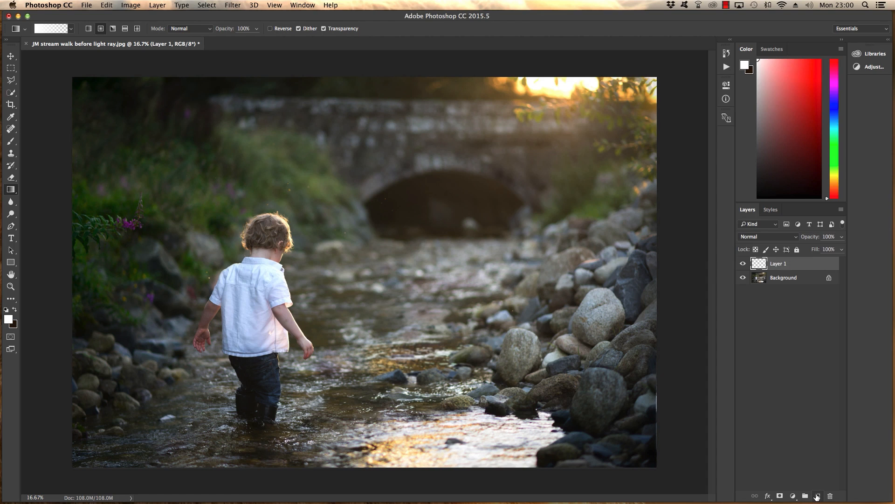
left_click(14, 82)
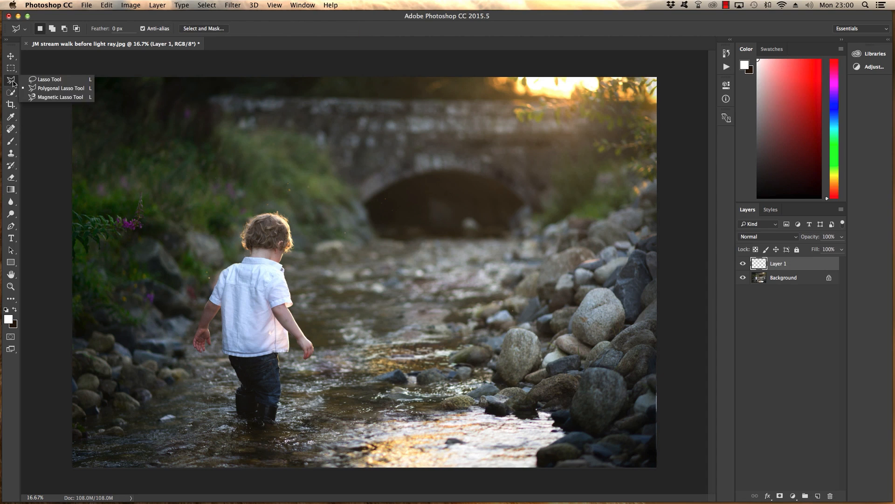
left_click(44, 90)
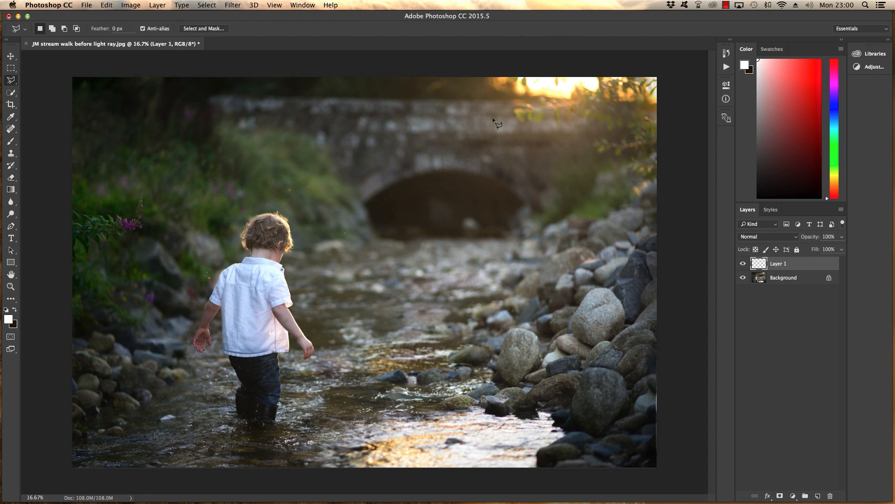
left_click(542, 80)
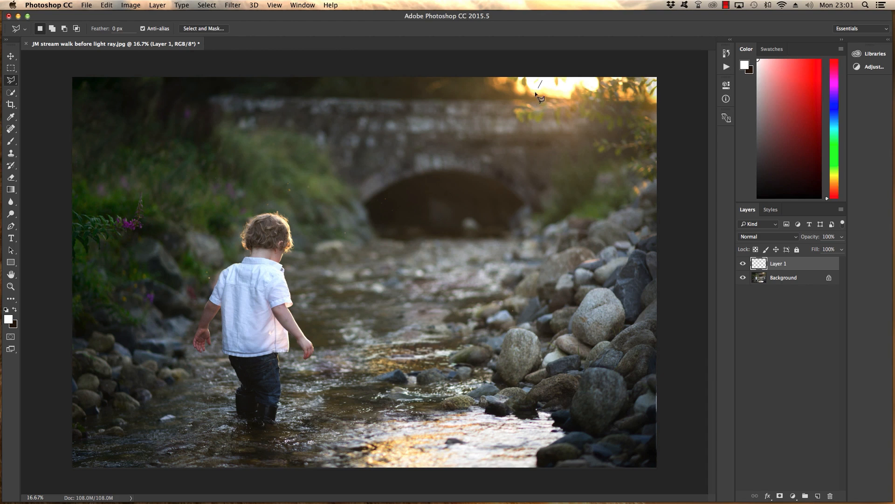
left_click(288, 287)
left_click(309, 342)
left_click(623, 77)
left_click(542, 82)
Step: Fill the beam selection with a Foreground to Transparent gradient in white (ffffff), fading from the sun towards the boy
left_click(11, 190)
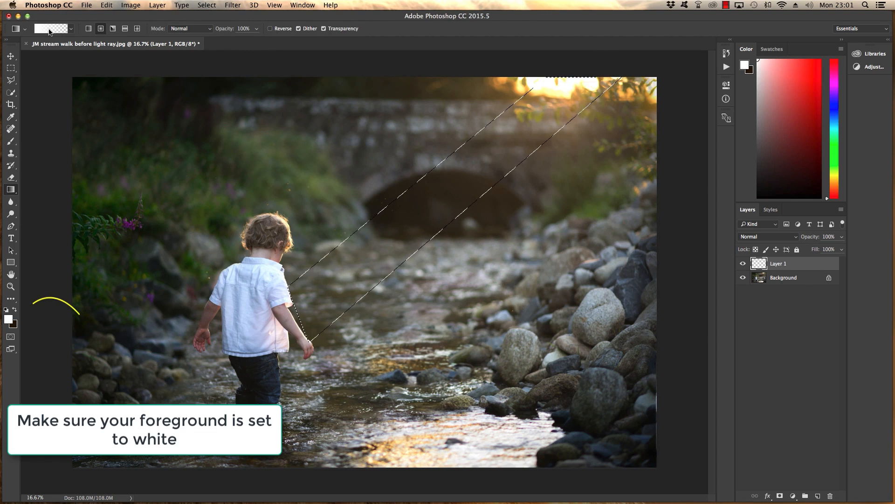
left_click(50, 29)
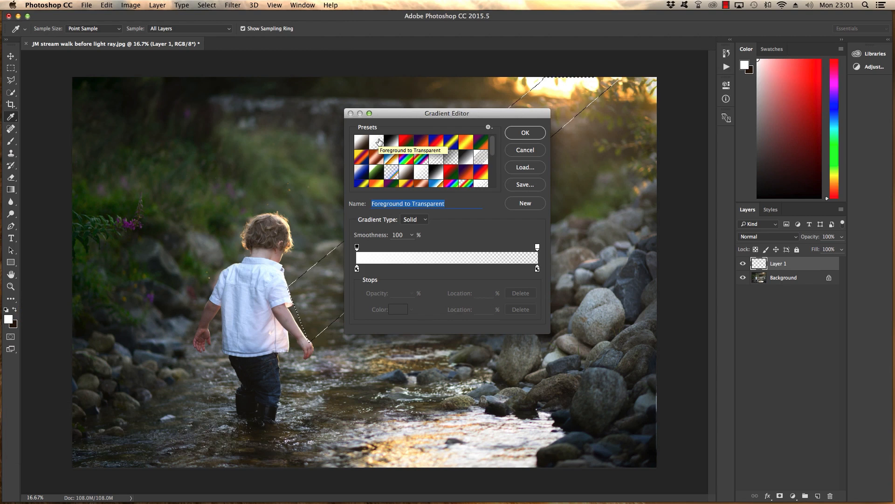
left_click(358, 269)
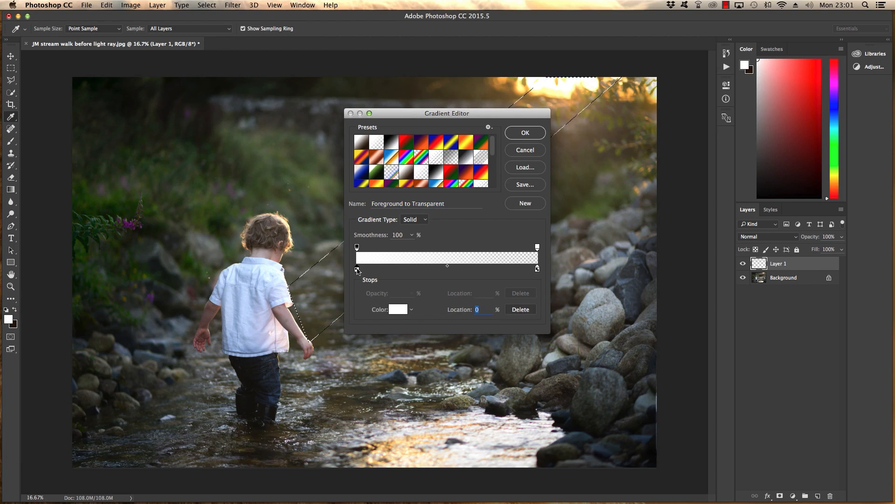
left_click(399, 310)
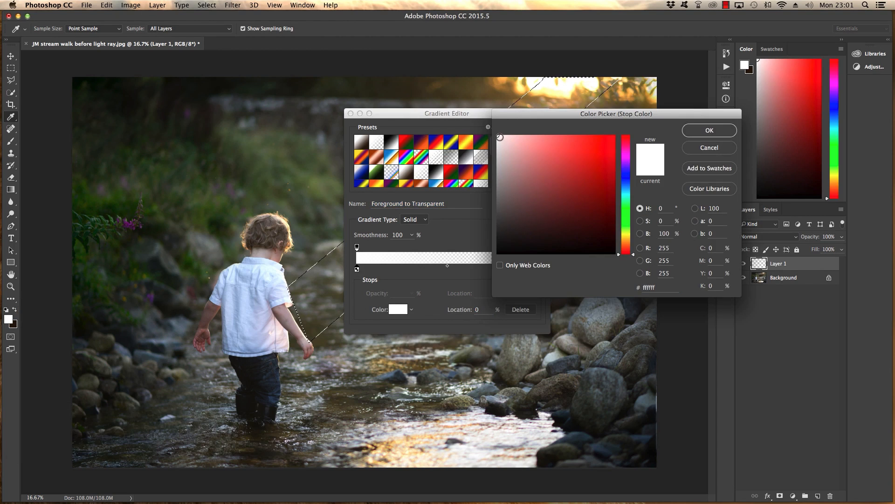
left_click(713, 137)
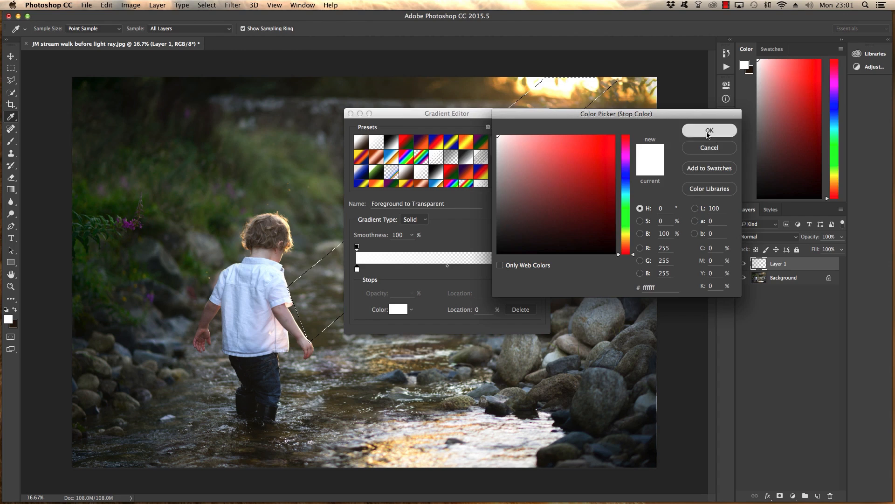
left_click(525, 135)
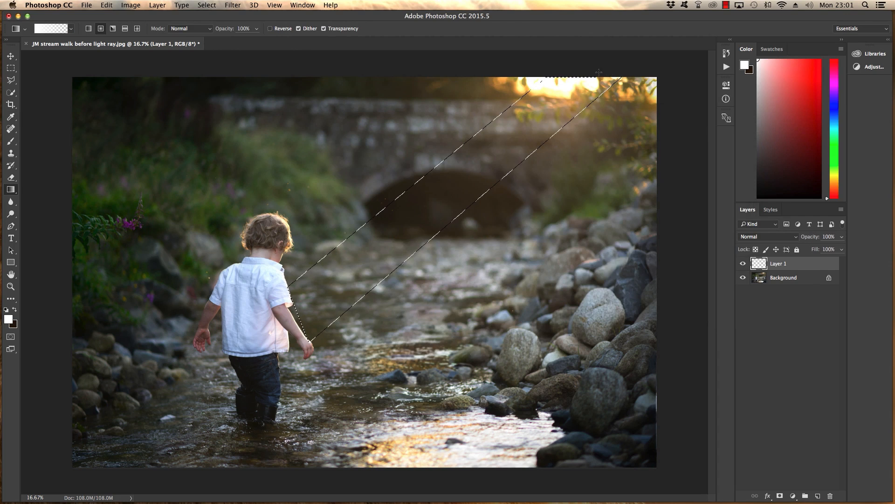
left_click_drag(522, 128, 290, 323)
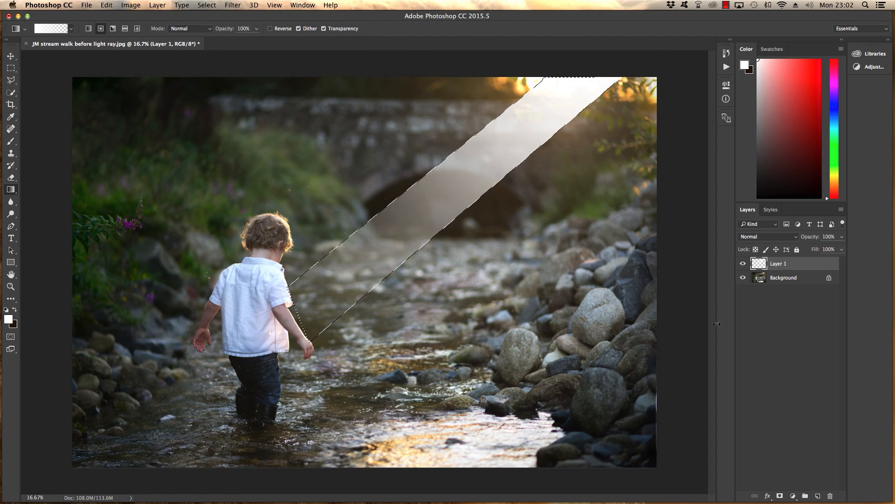
Step: Set the beam layer's blend mode to Soft Light and deselect the beam outline
left_click(796, 239)
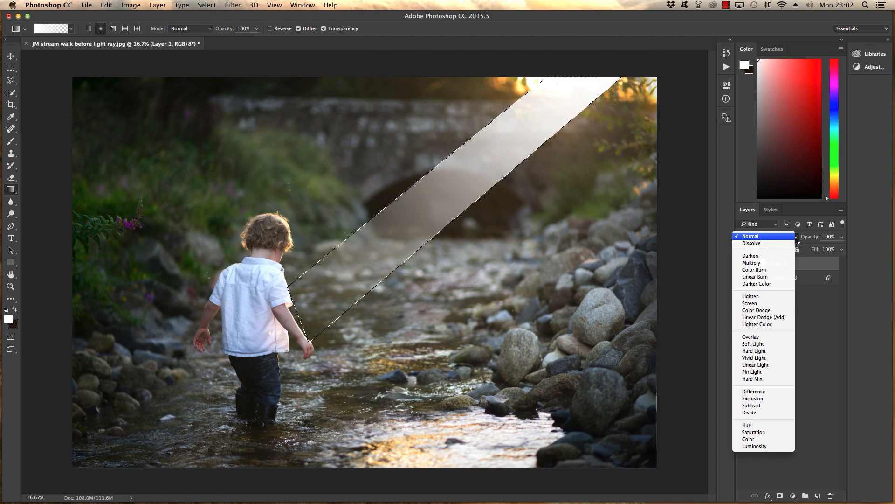
key("Escape")
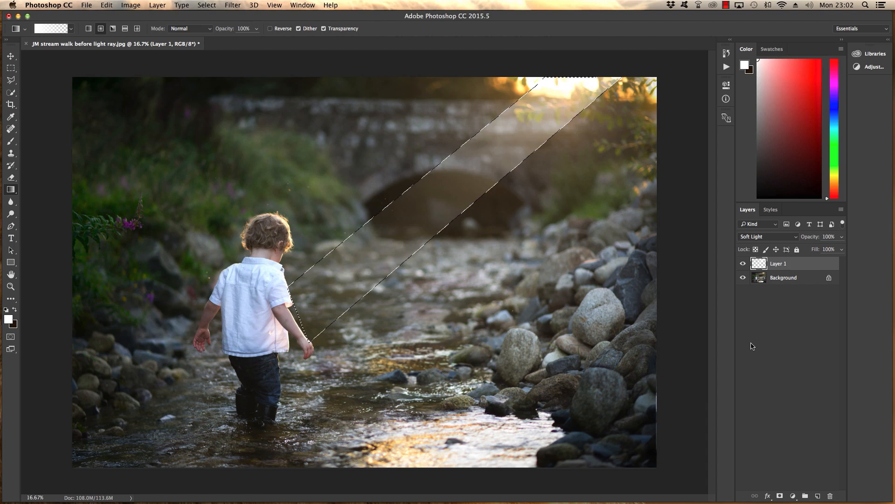
left_click(208, 6)
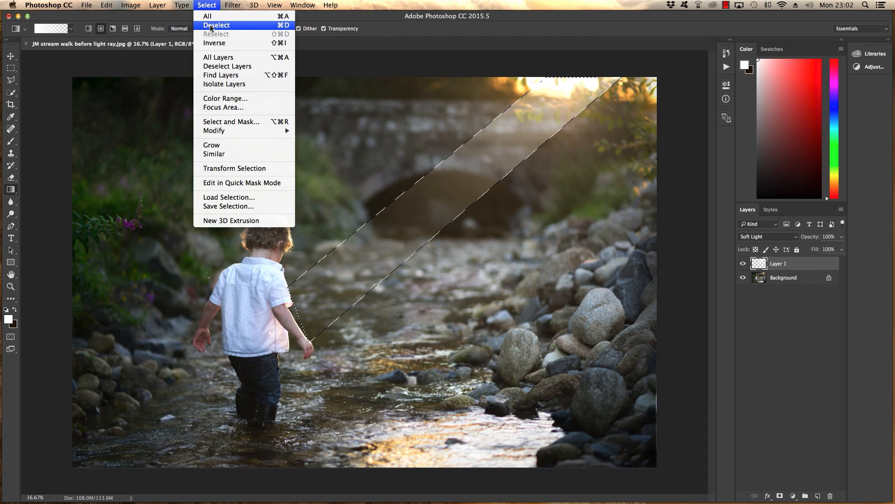
left_click(210, 24)
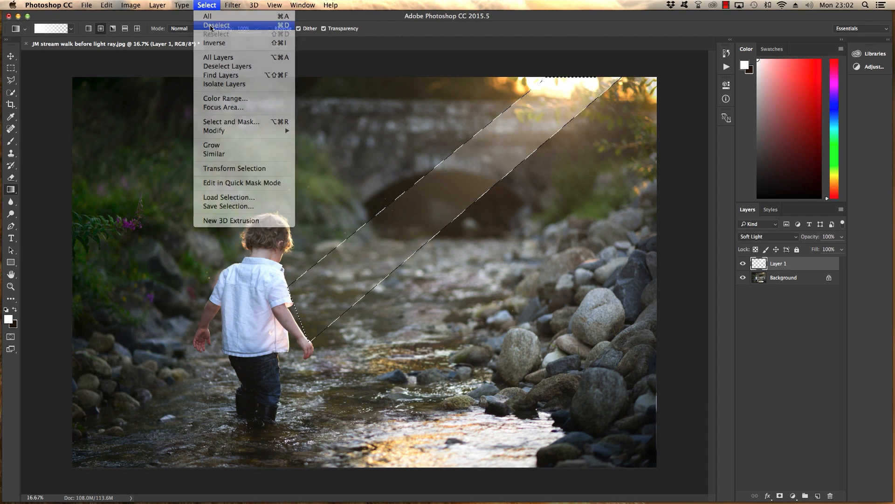
Step: Apply a Gaussian Blur with a radius of 117.8 pixels to the light beam layer
left_click(234, 7)
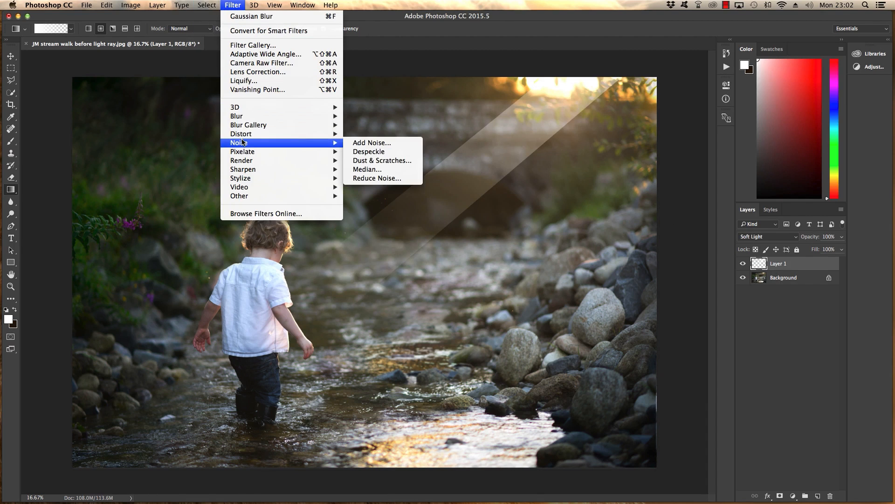
mouse_move(242, 124)
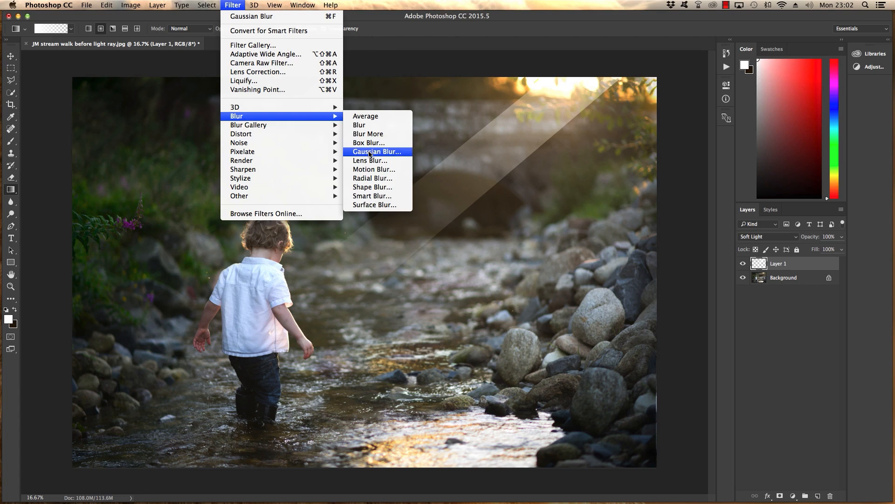
left_click(369, 153)
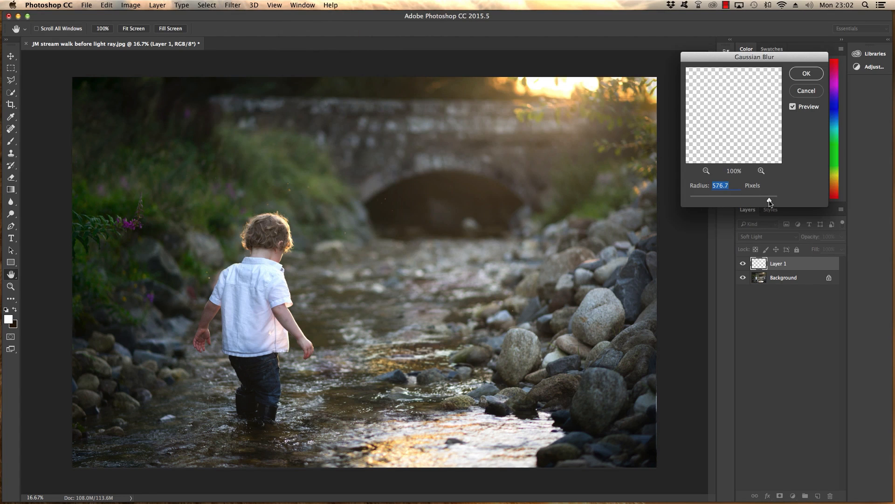
left_click_drag(769, 201, 749, 201)
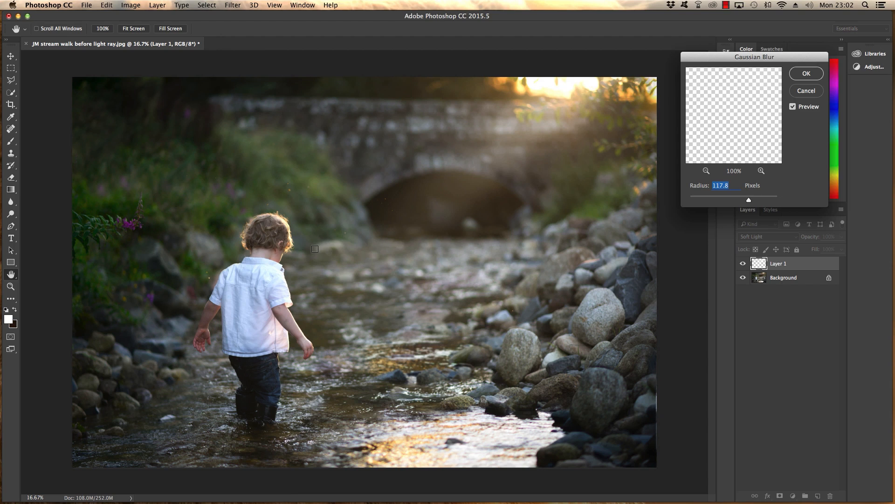
left_click(806, 75)
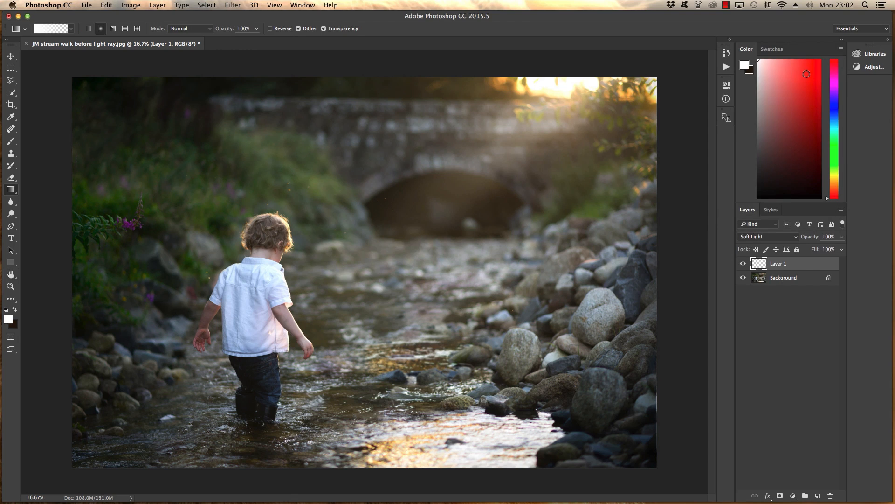
Step: Duplicate the blurred light beam layer within the same document
right_click(793, 266)
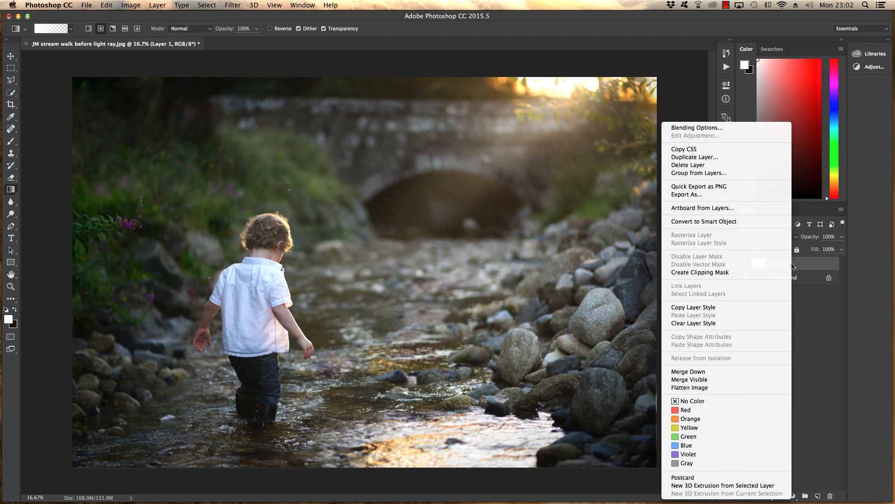
left_click(708, 157)
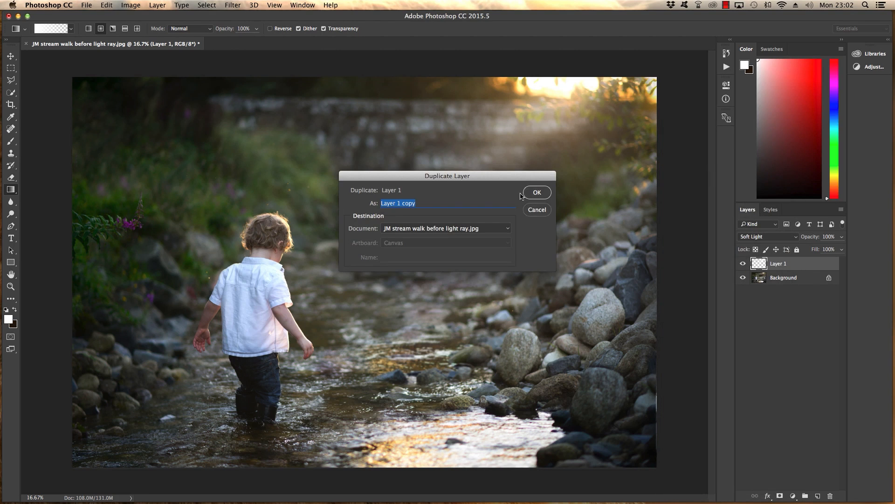
left_click(542, 193)
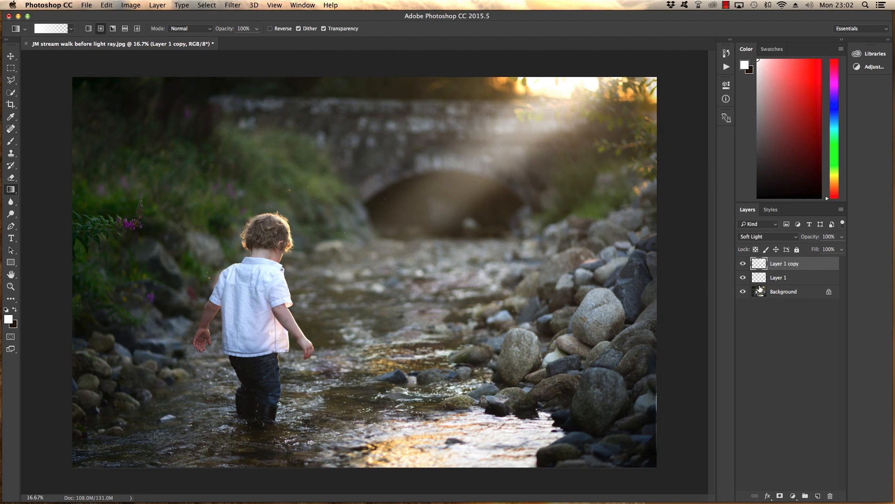
Step: Add a Color Overlay in orange (d89a41) with Normal blending and 100% opacity to the duplicated beam layer
right_click(775, 265)
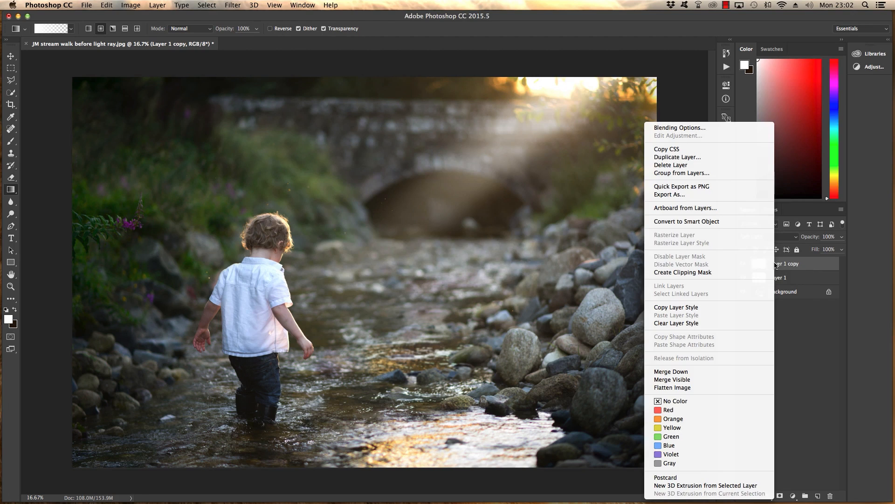
left_click(702, 128)
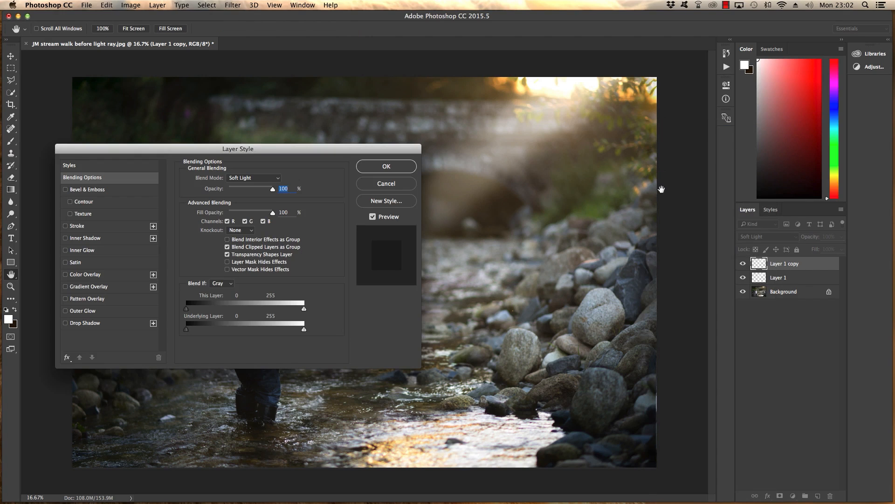
left_click_drag(289, 152, 550, 201)
left_click(351, 325)
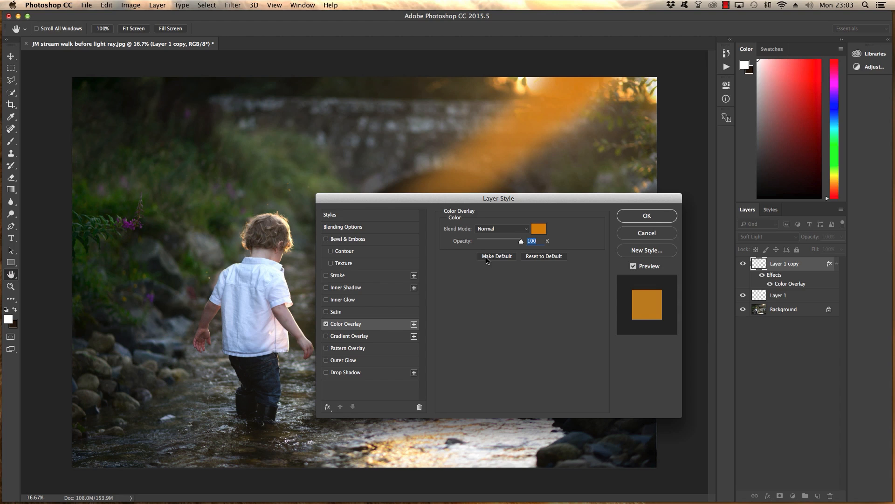
left_click(539, 231)
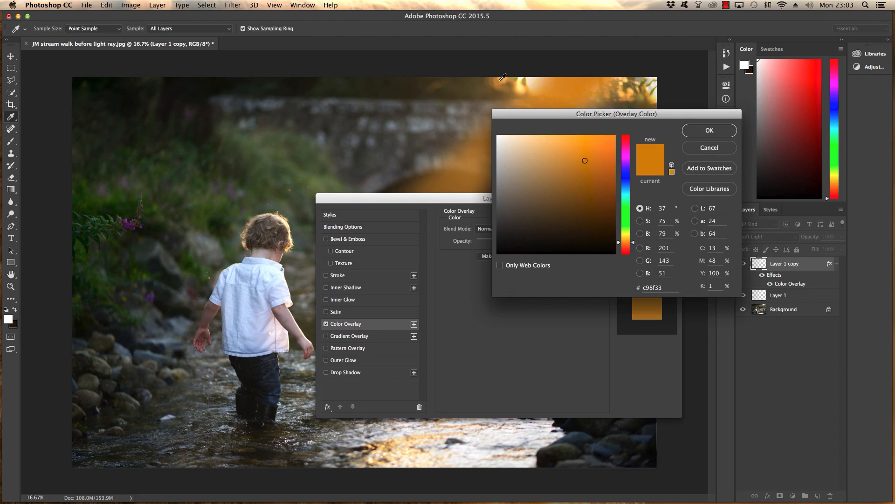
left_click(503, 78)
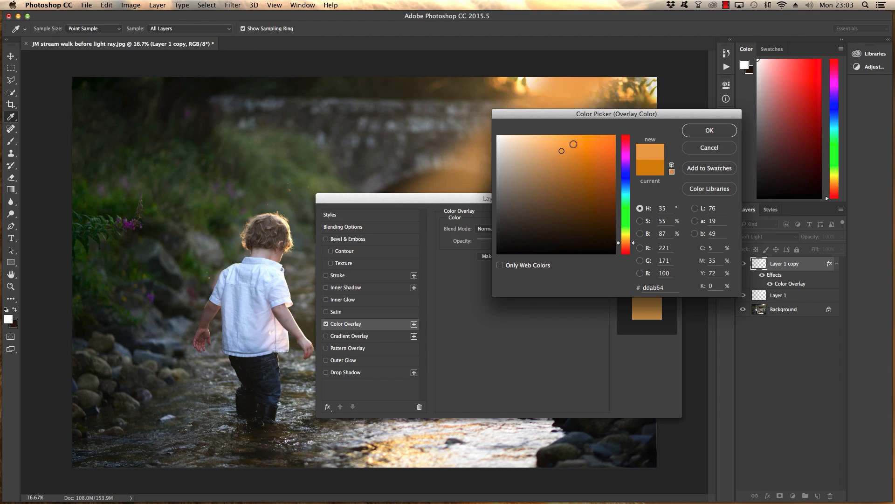
left_click(580, 154)
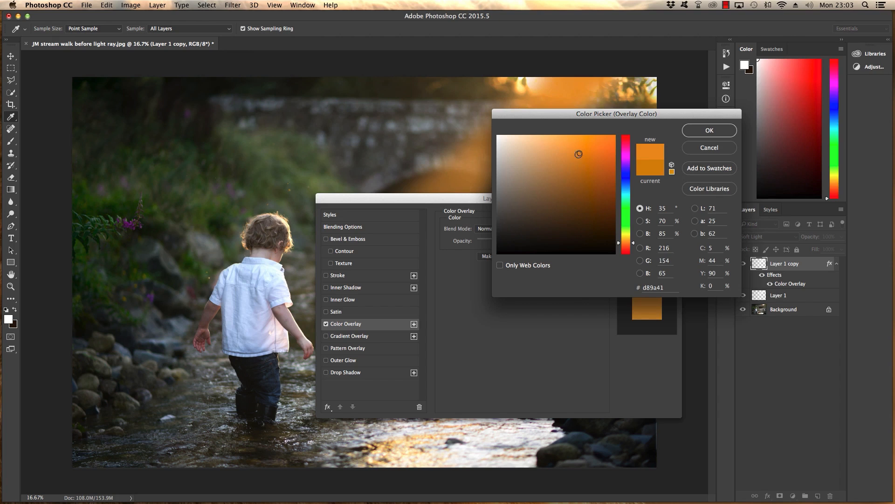
left_click(707, 131)
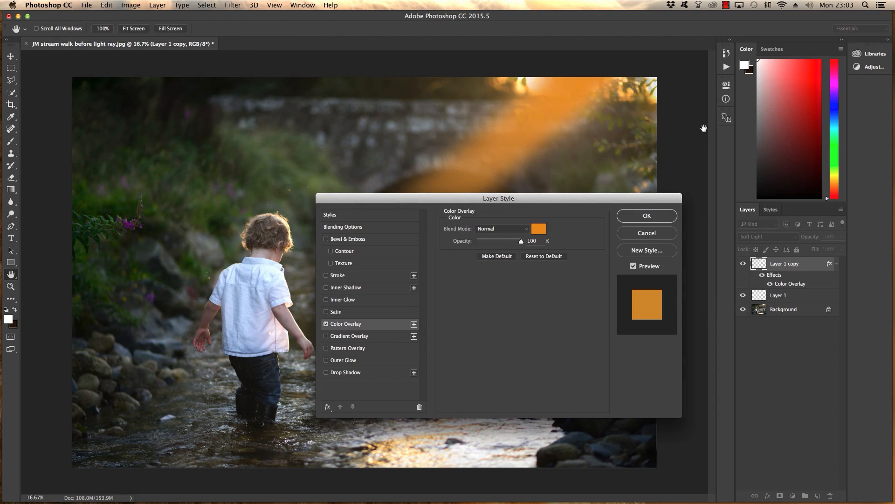
left_click(646, 216)
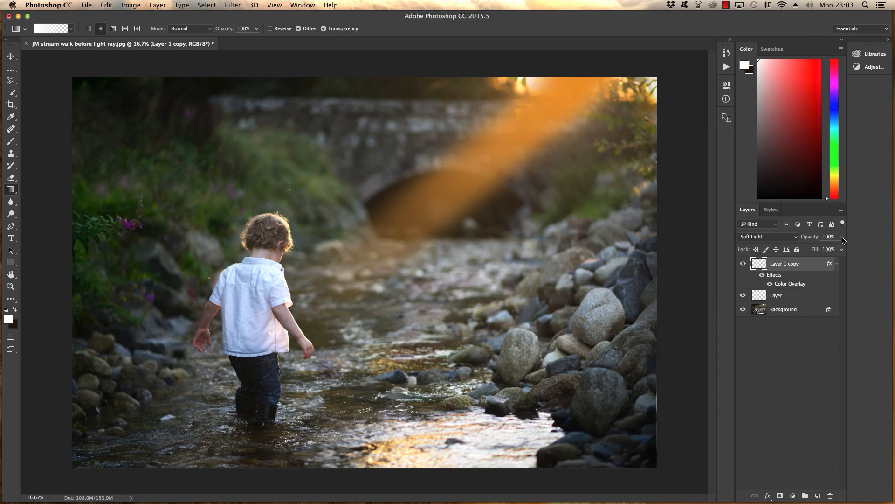
Step: Lower the orange overlay beam layer's opacity to 32% and compare the photo with that layer hidden and shown
left_click_drag(842, 237, 812, 251)
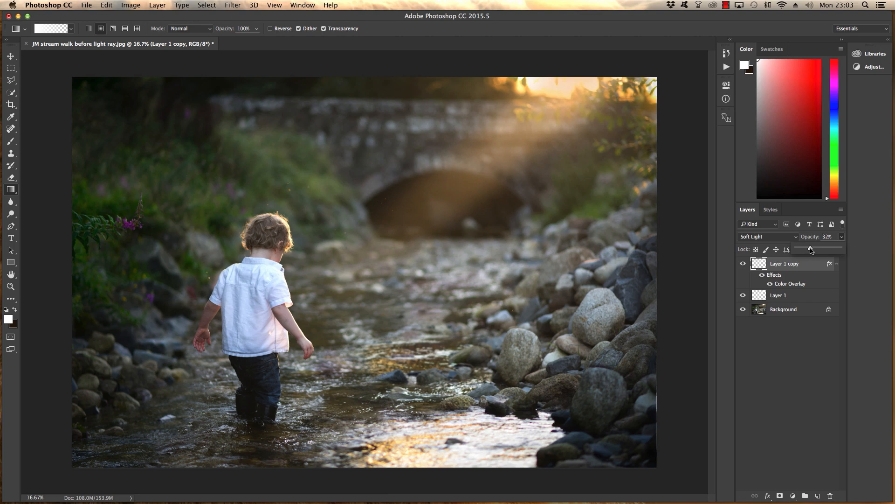
left_click(743, 264)
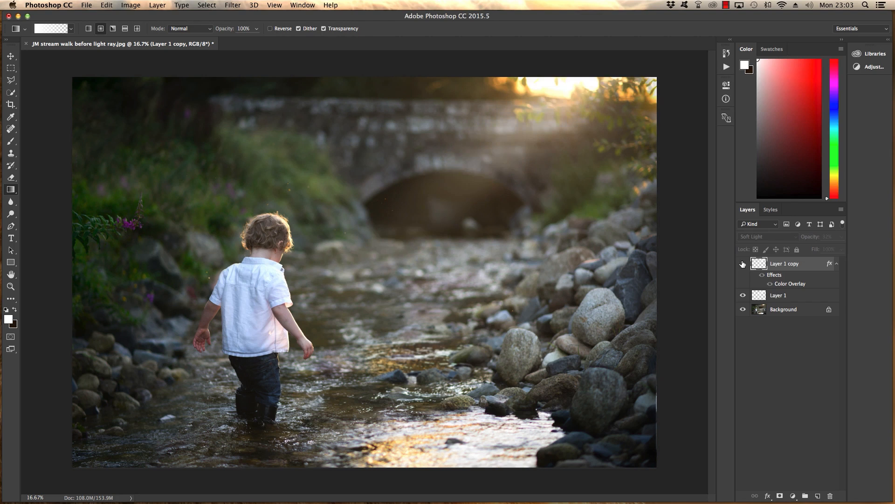
left_click(743, 264)
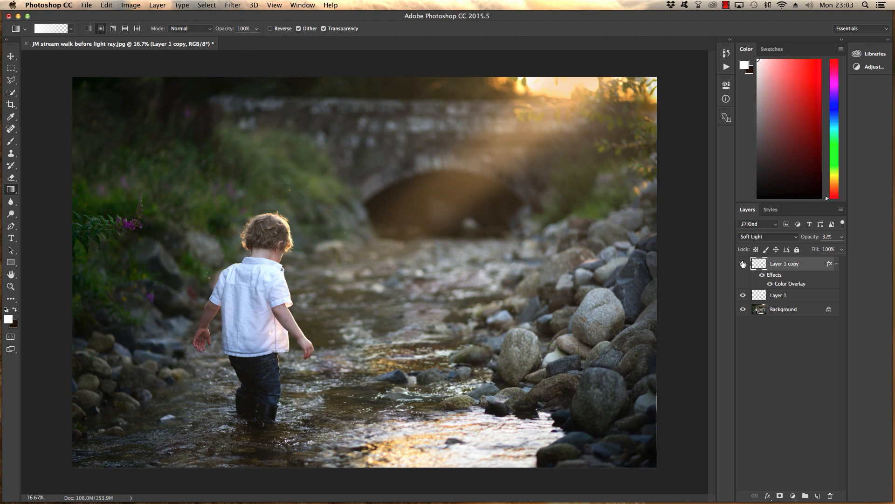
left_click(743, 264)
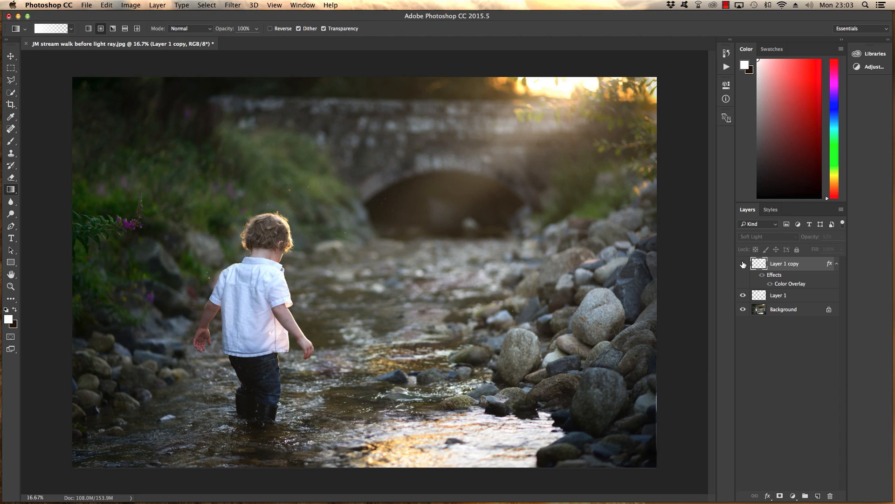
left_click(743, 264)
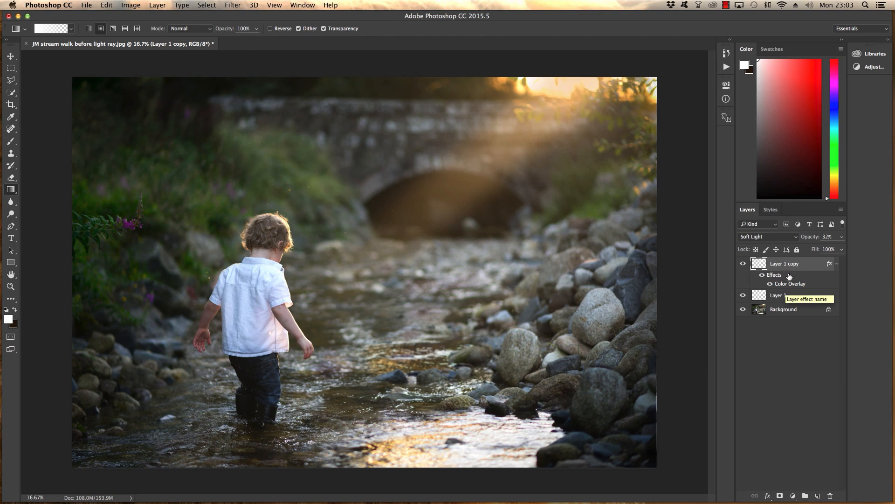
Step: Add a new layer and outline a second, longer beam with the Polygonal Lasso from the photo's upper-right corner to the water beside the boy
left_click(817, 496)
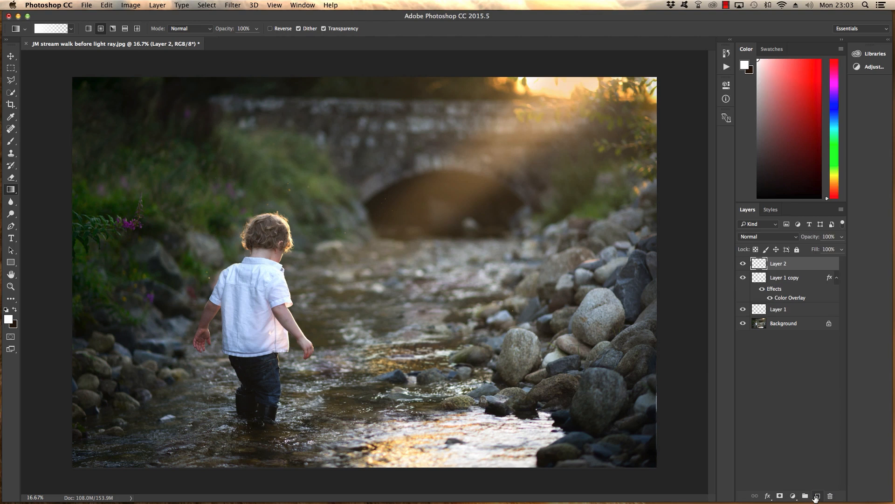
left_click(12, 80)
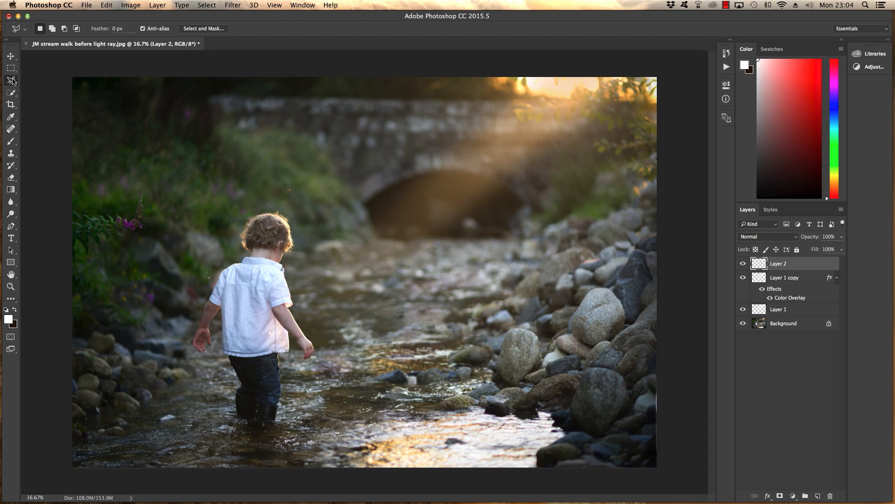
left_click(13, 81)
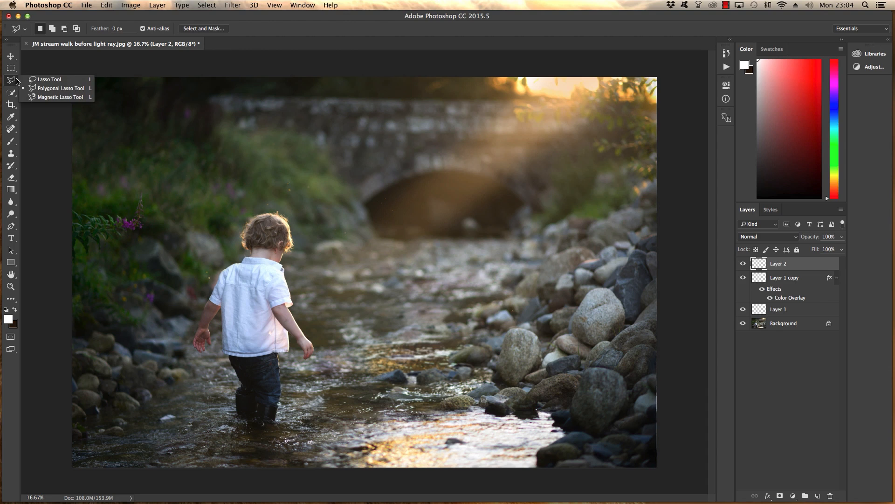
left_click(61, 88)
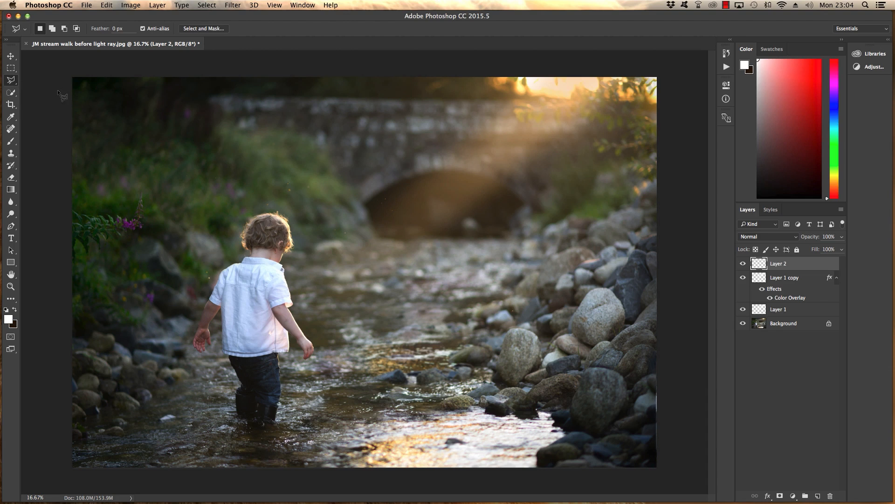
left_click(596, 77)
left_click(348, 386)
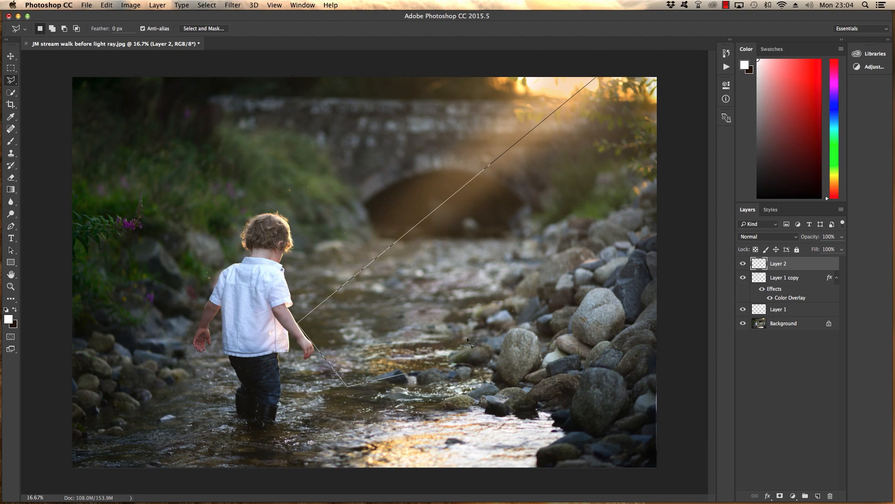
left_click(659, 81)
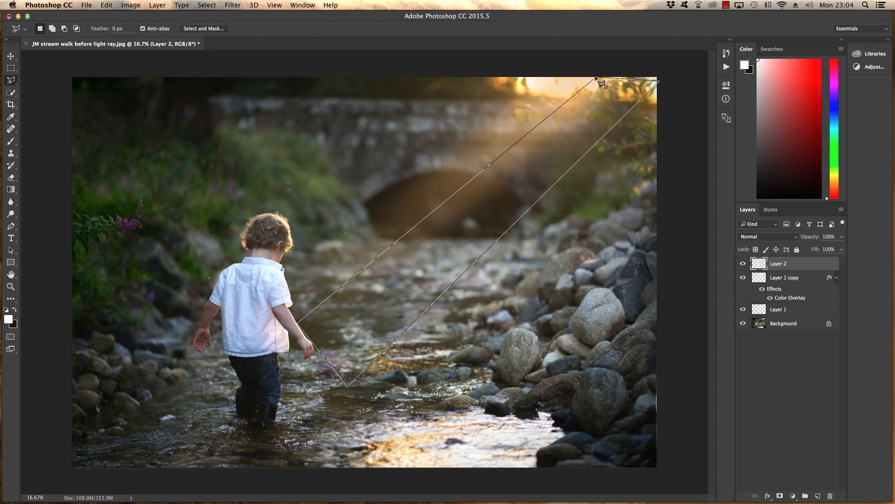
left_click(597, 79)
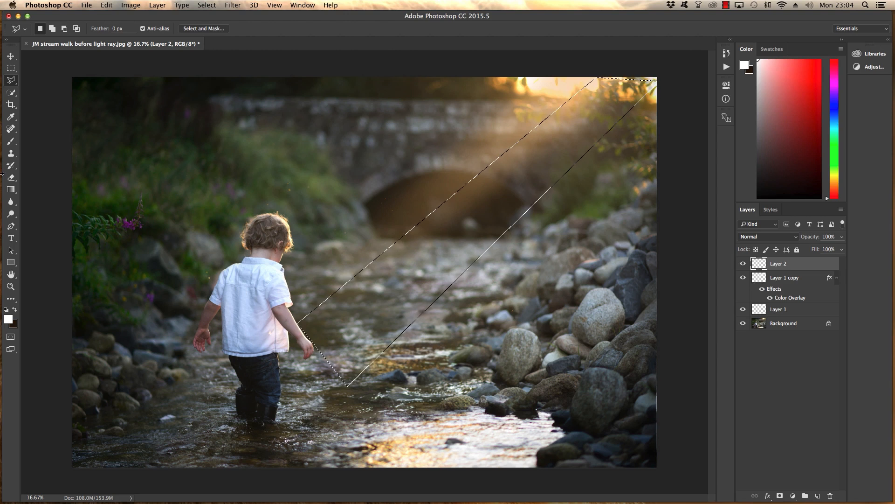
Step: Set up a Foreground to Transparent gradient whose starting colour is the warm yellow f7e7ab sampled from the sunlit area of the photo
left_click(11, 190)
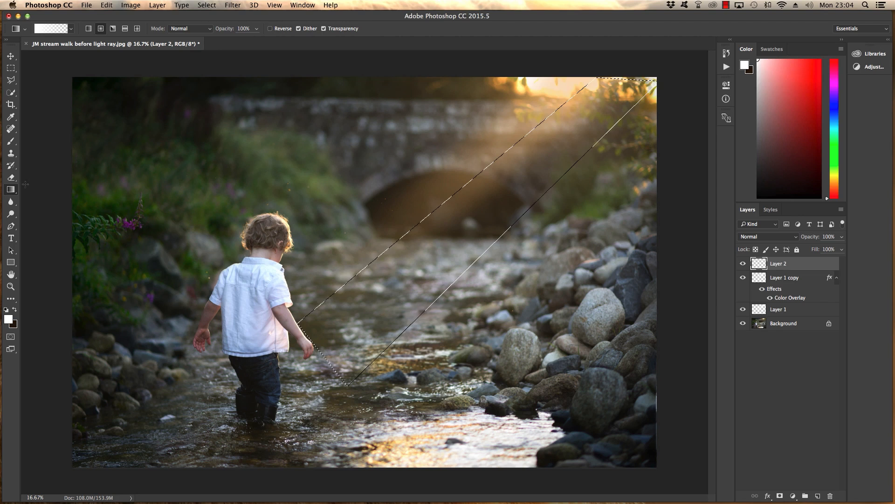
left_click(51, 29)
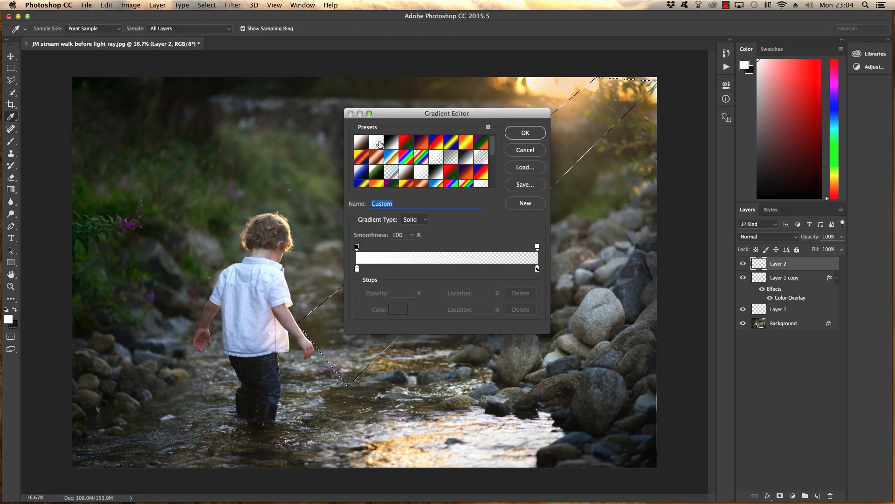
left_click(382, 147)
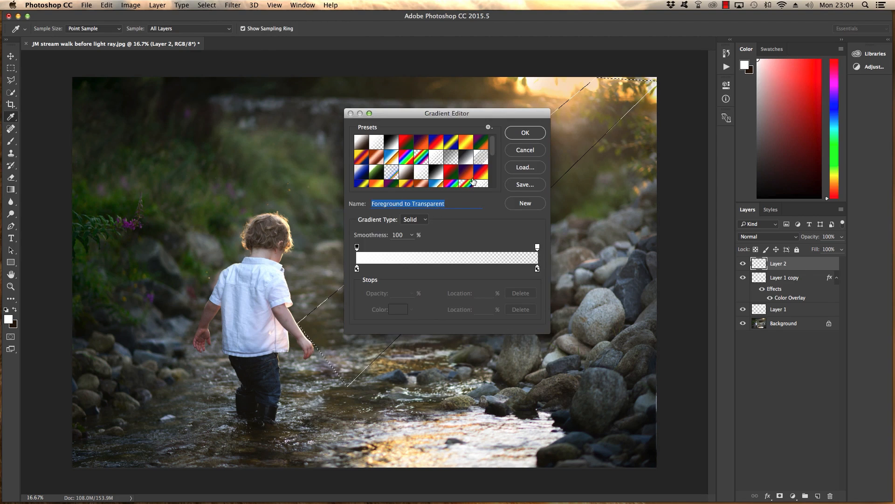
left_click(357, 270)
left_click(399, 310)
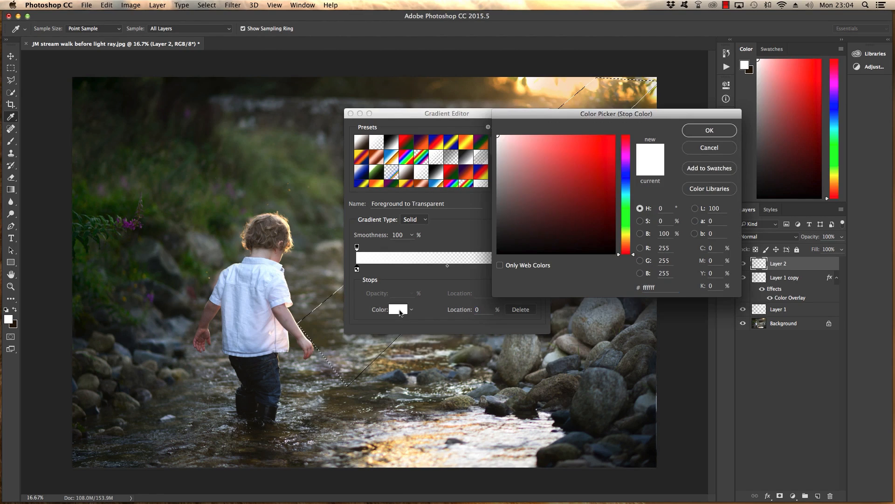
left_click(568, 87)
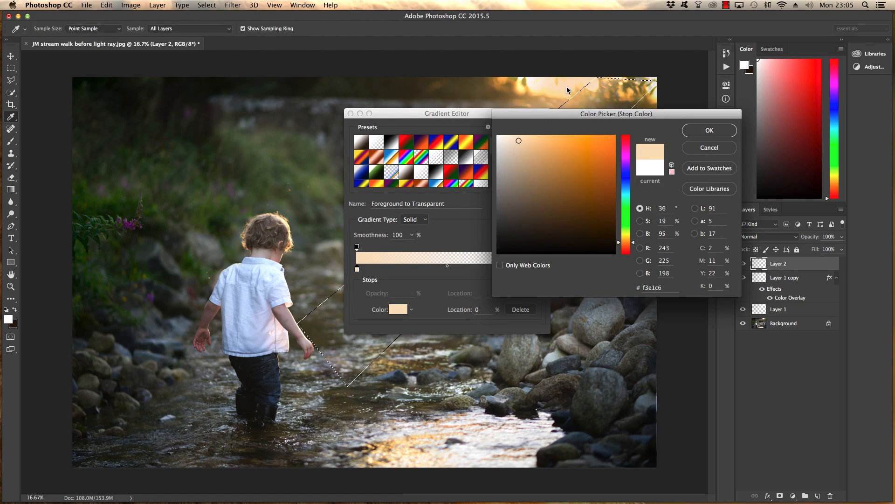
left_click(521, 87)
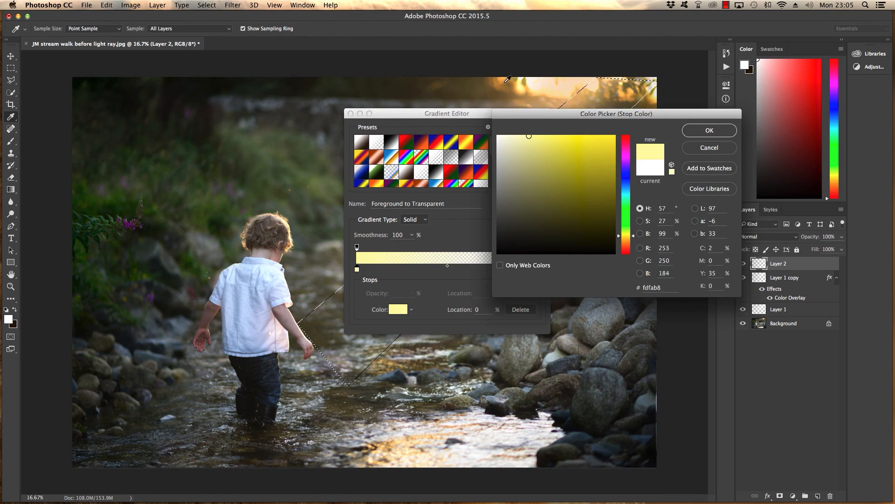
left_click(539, 90)
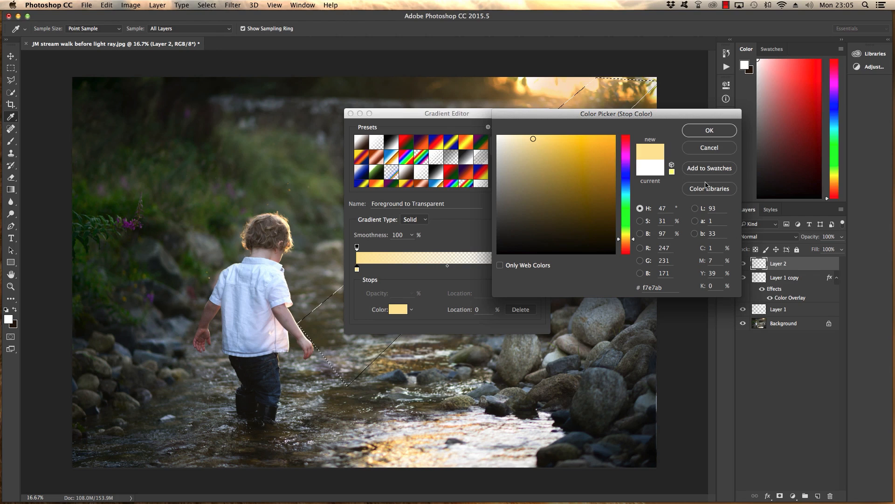
left_click(706, 132)
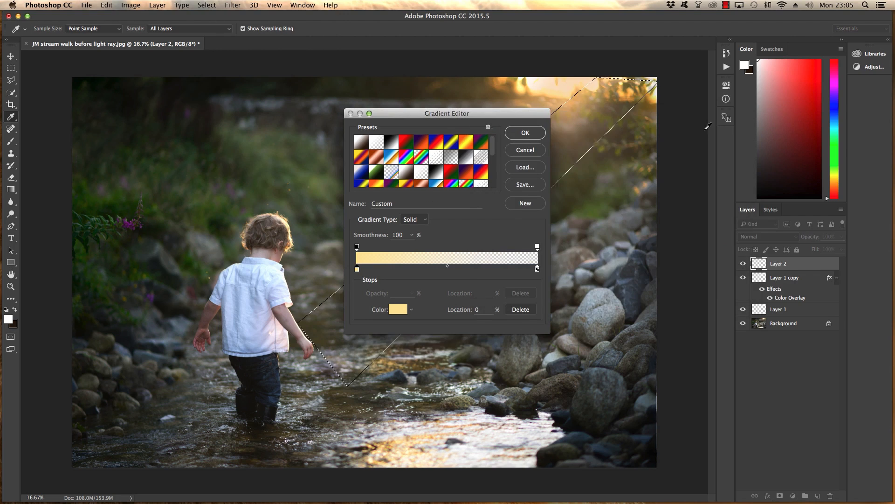
left_click(542, 133)
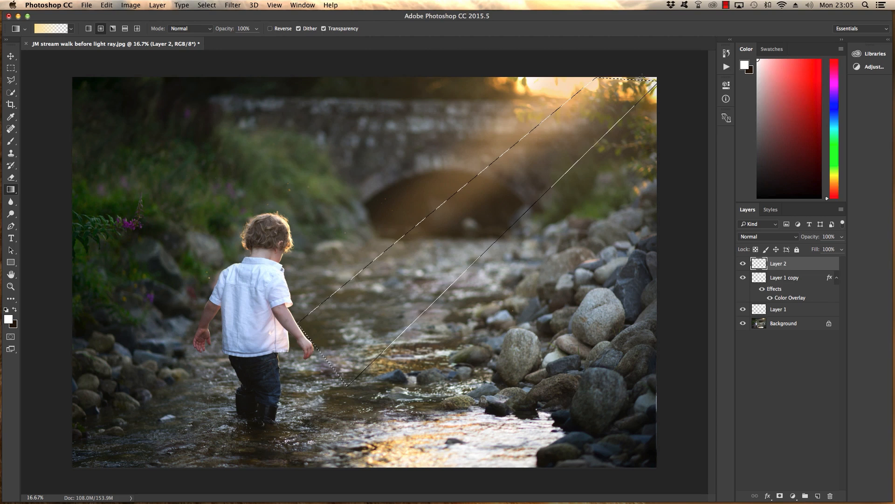
Step: Fill the beam selection with the gradient from the photo's upper-right corner towards the boy and set the layer's blend mode to Soft Light
left_click_drag(643, 76, 300, 368)
left_click_drag(301, 369, 301, 368)
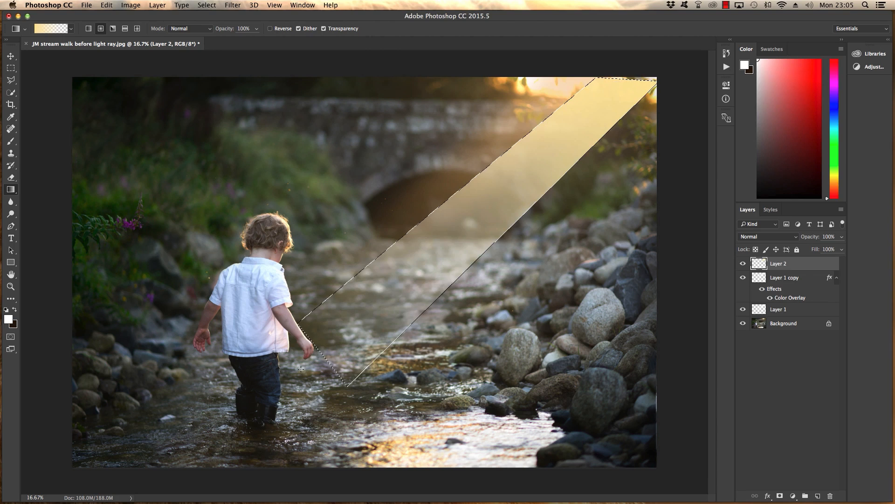
left_click(797, 238)
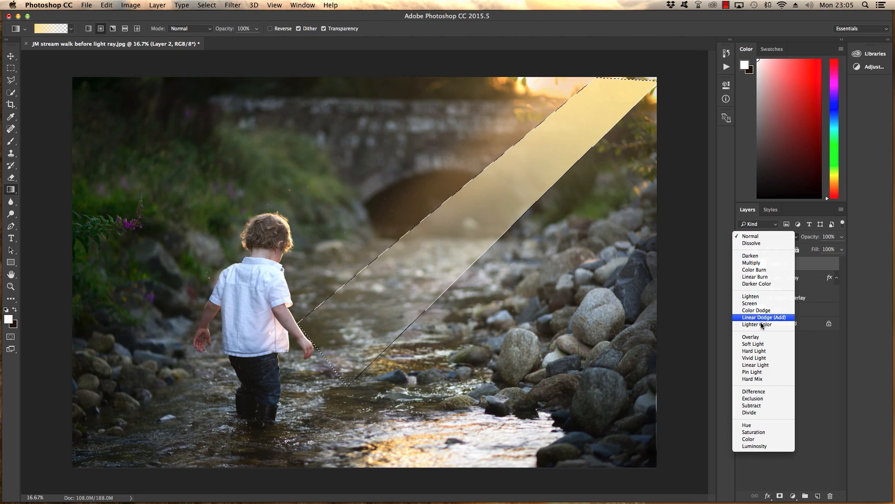
left_click(759, 345)
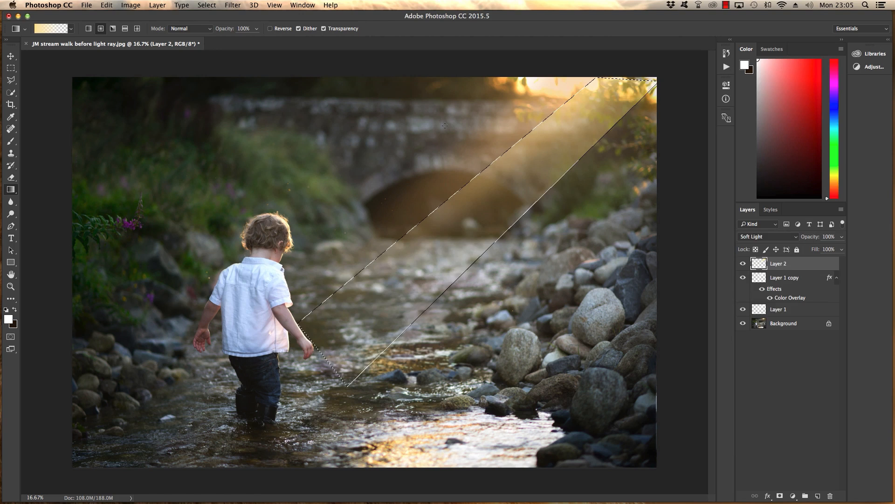
Step: Deselect the beam outline and apply a Gaussian Blur with a radius of 135.4 pixels to the yellow beam layer
left_click(206, 5)
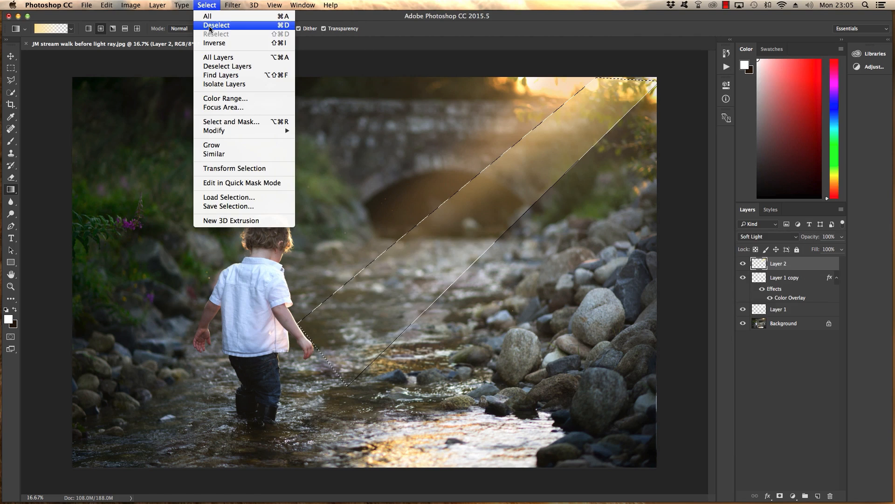
left_click(211, 23)
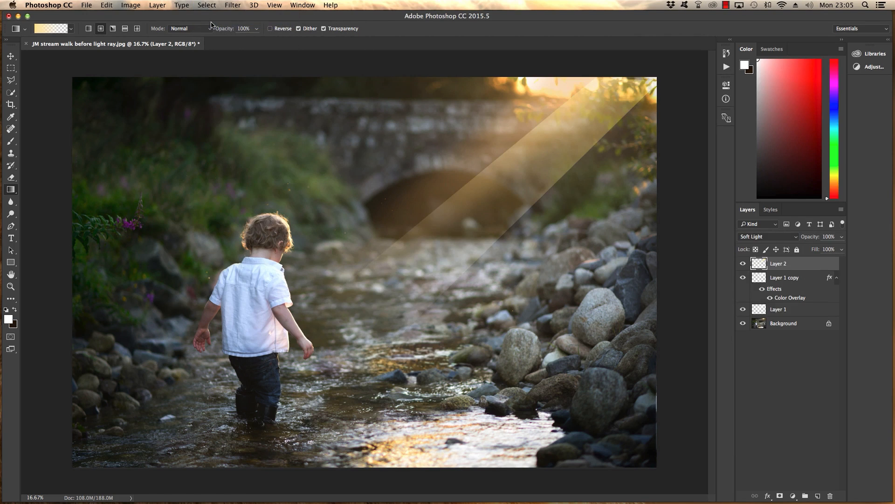
left_click(232, 5)
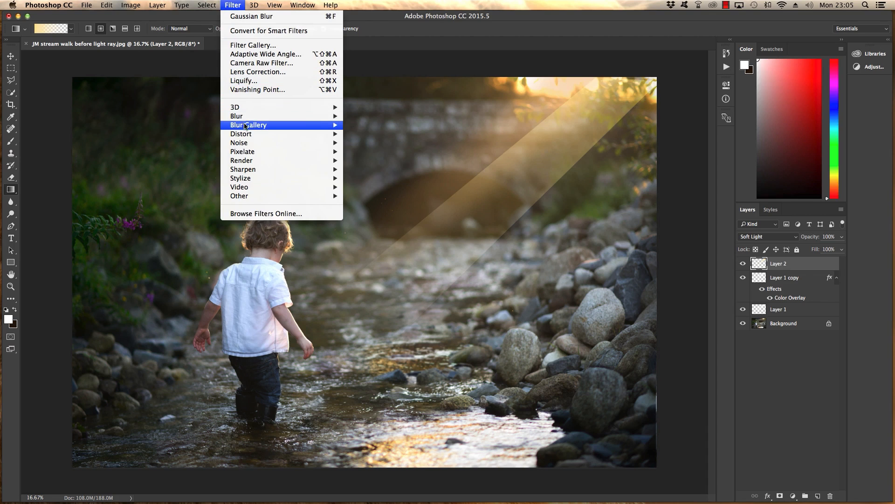
mouse_move(245, 116)
left_click(373, 151)
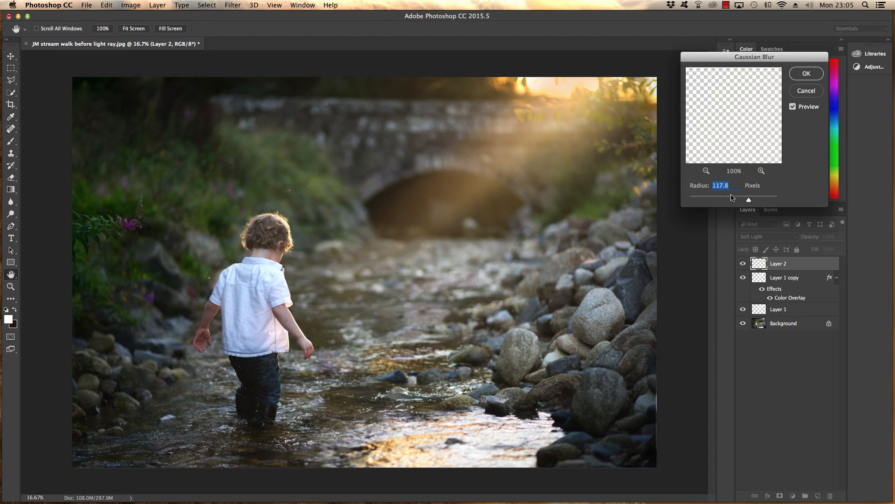
left_click_drag(745, 201, 751, 202)
left_click_drag(750, 202, 738, 202)
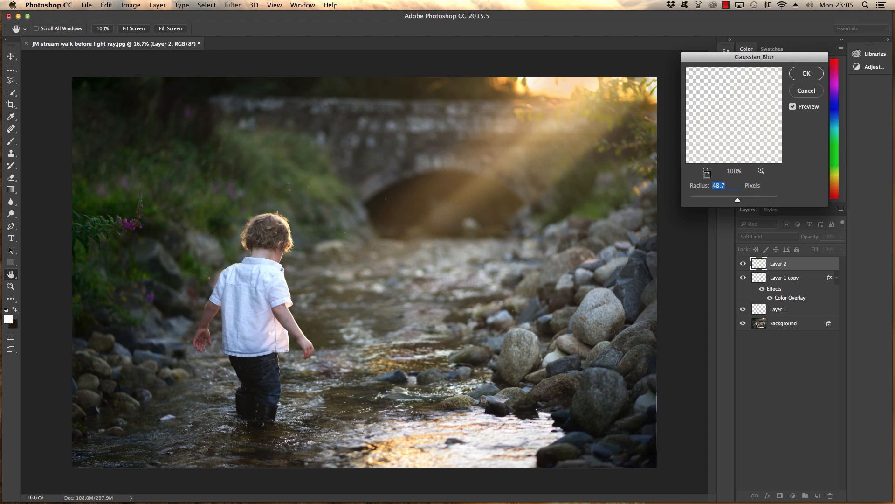
left_click_drag(738, 202, 753, 201)
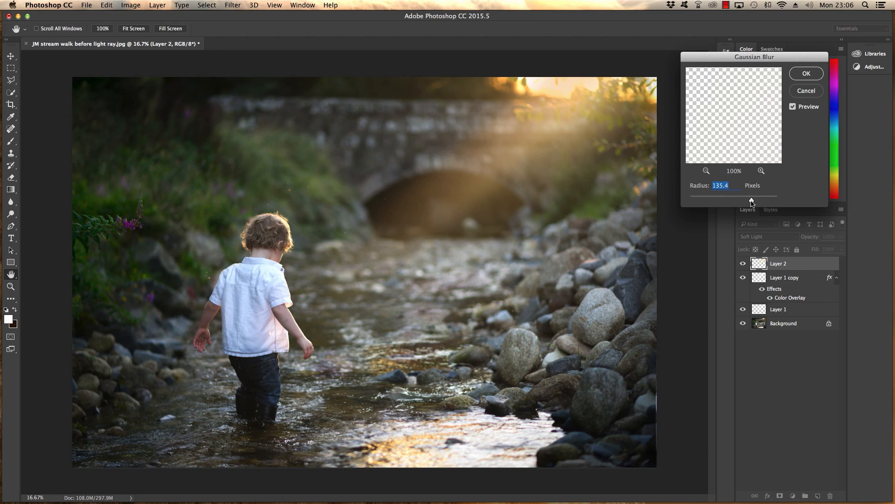
left_click(807, 75)
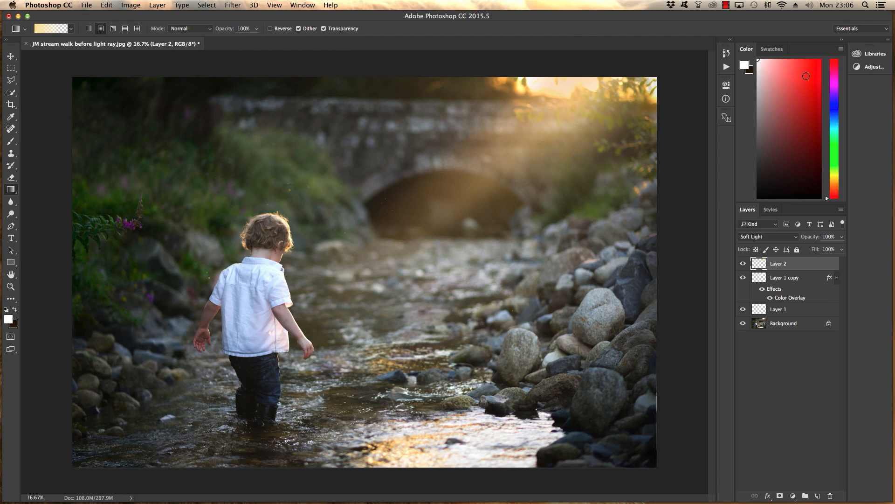
Step: Move the blurred yellow beam slightly up and to the right in the photo, and compare it hidden and shown
left_click(11, 57)
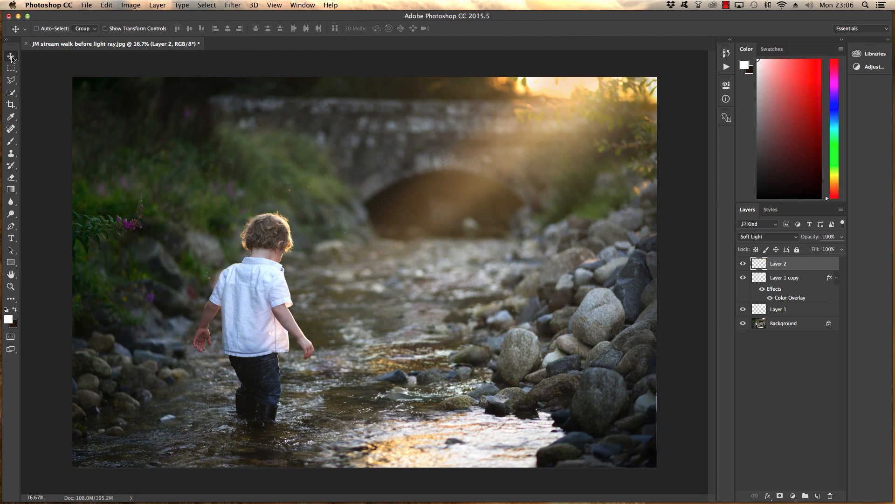
left_click_drag(517, 184, 535, 177)
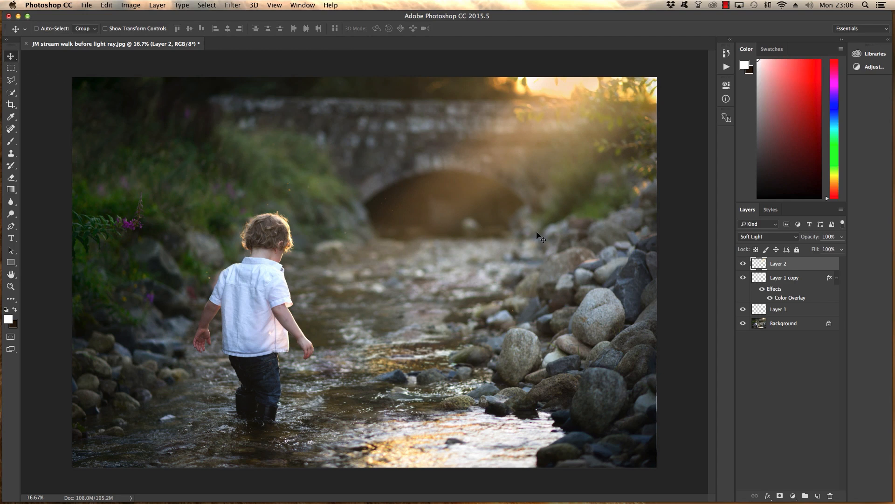
left_click(745, 265)
left_click(744, 264)
Step: Compare the original photo with the full light effect, and check the contributions of the yellow and orange beam layers separately
left_click(743, 324, "alt")
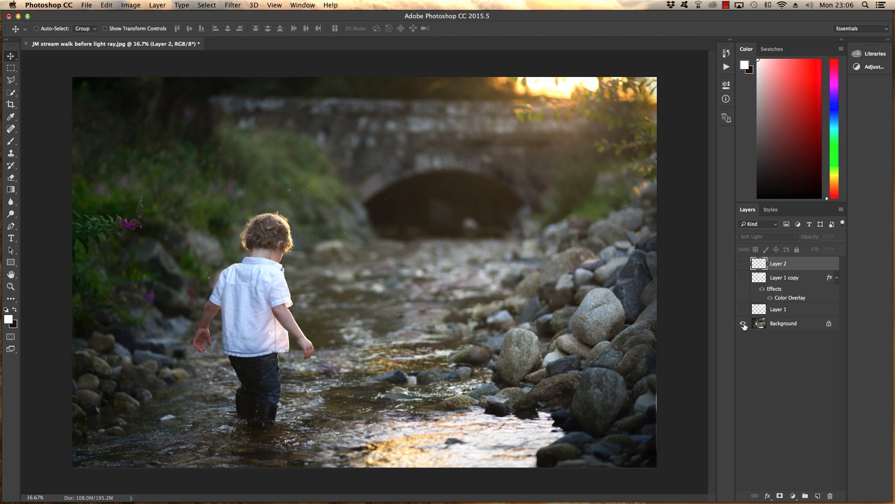
left_click(743, 324, "alt")
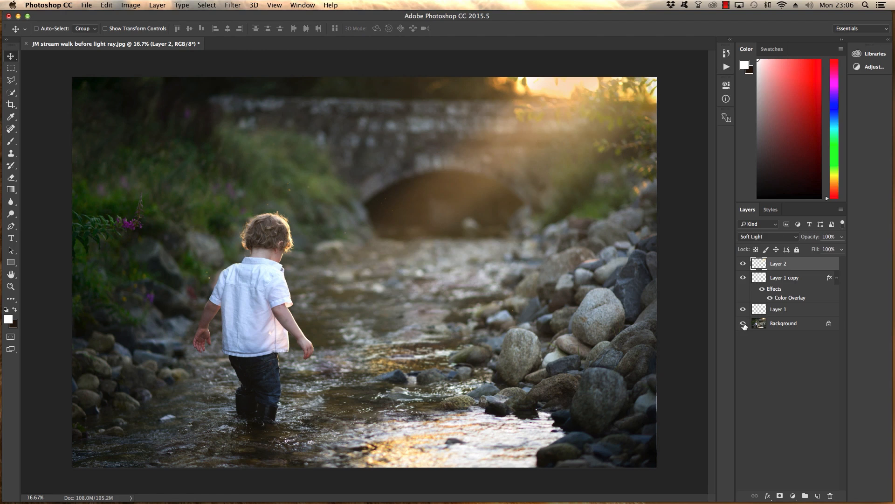
left_click(744, 324, "alt")
left_click(744, 324, "alt")
left_click(744, 264)
left_click(744, 264)
left_click(743, 278)
left_click(743, 279)
Step: Add a layer mask to Layer 1 copy and paint black over the bright sun at the photo's upper edge with a 53% opacity brush
left_click(786, 280)
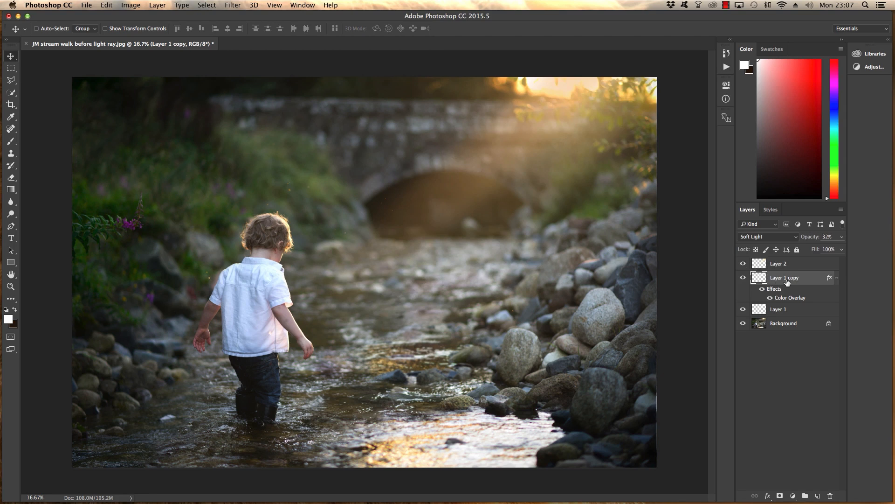
left_click(780, 495)
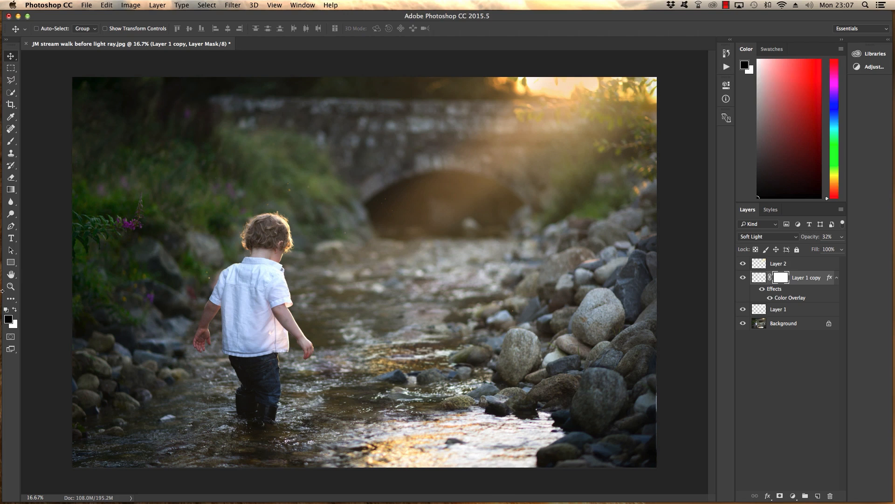
key("x")
left_click(11, 141)
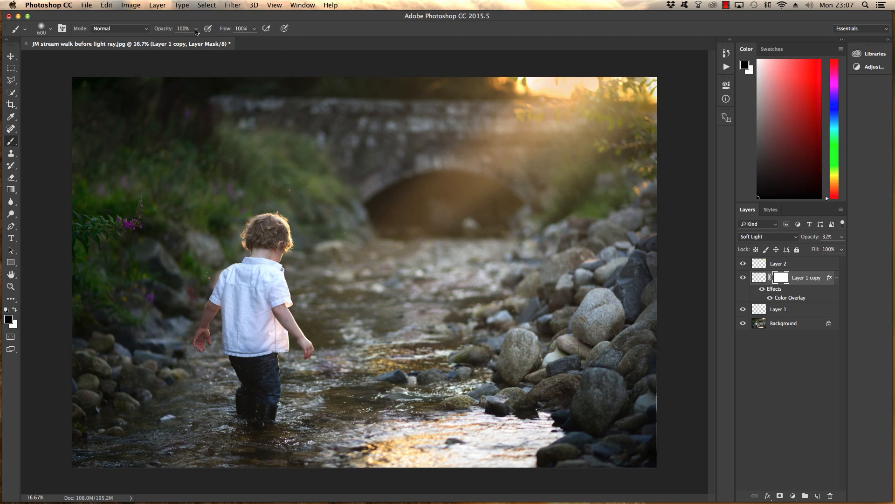
left_click(196, 28)
left_click_drag(178, 41, 174, 41)
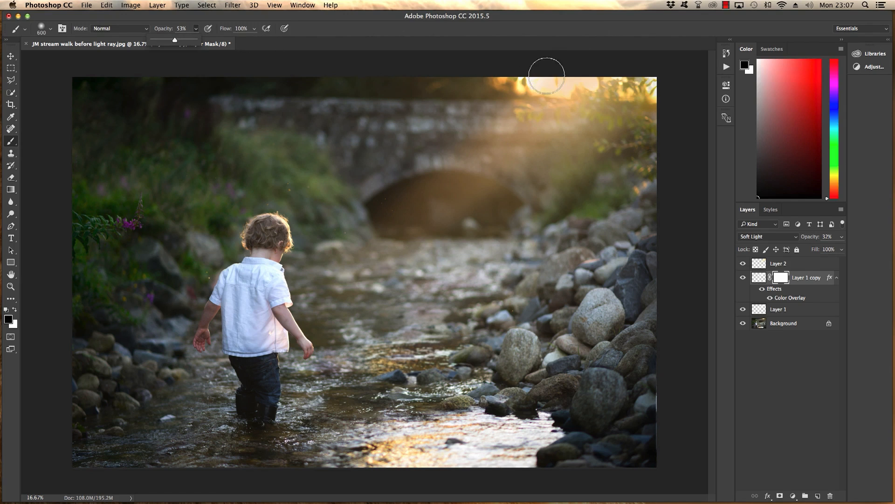
mouse_move(549, 81)
left_mouse_down()
mouse_move(666, 83)
mouse_move(544, 85)
mouse_move(560, 84)
left_mouse_up()
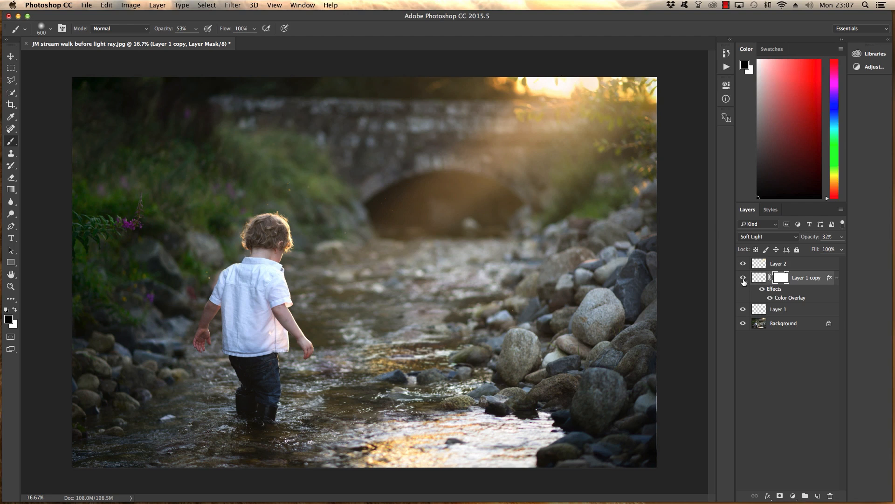
Step: Compare the photo with and without each light layer in turn, and the original against the full light effect
left_click(743, 278)
left_click(743, 278)
left_click(743, 263)
left_click(743, 264)
left_click(744, 310)
left_click(744, 309)
left_click(743, 324, "alt")
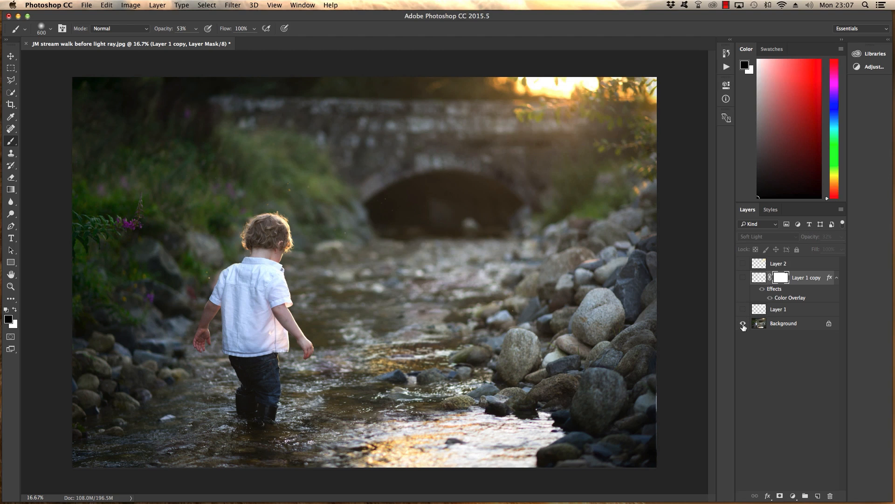
left_click(743, 324, "alt")
left_click(744, 324, "alt")
left_click(743, 324, "alt")
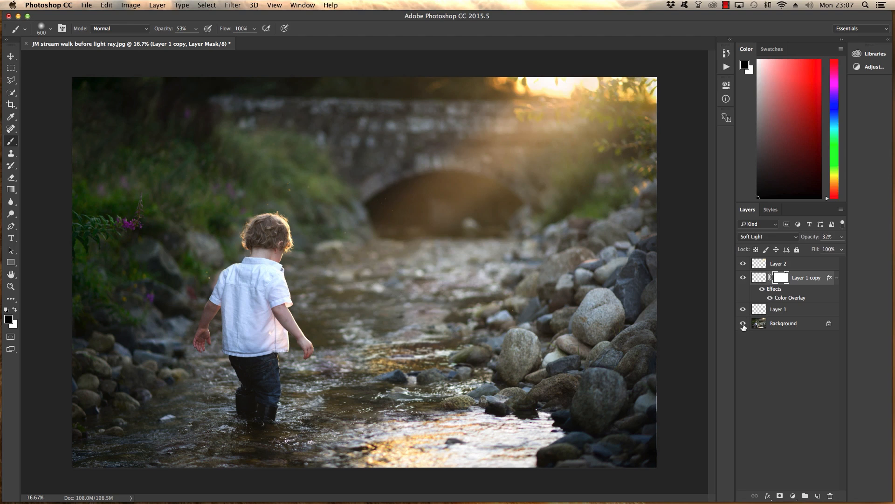